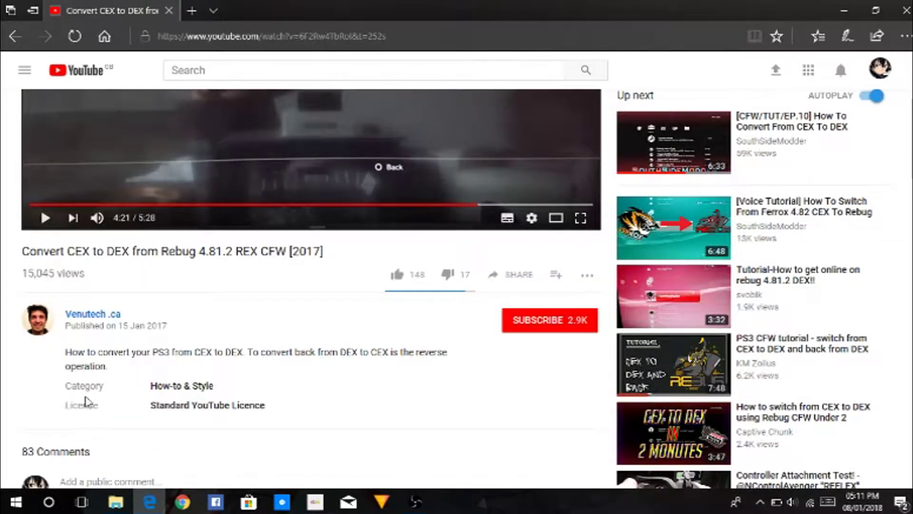
Step: Find the comment with the D-REX firmware link and save the linked REBUG_4.81.2_D-REX PUP file
scroll(196, 223, down, 8)
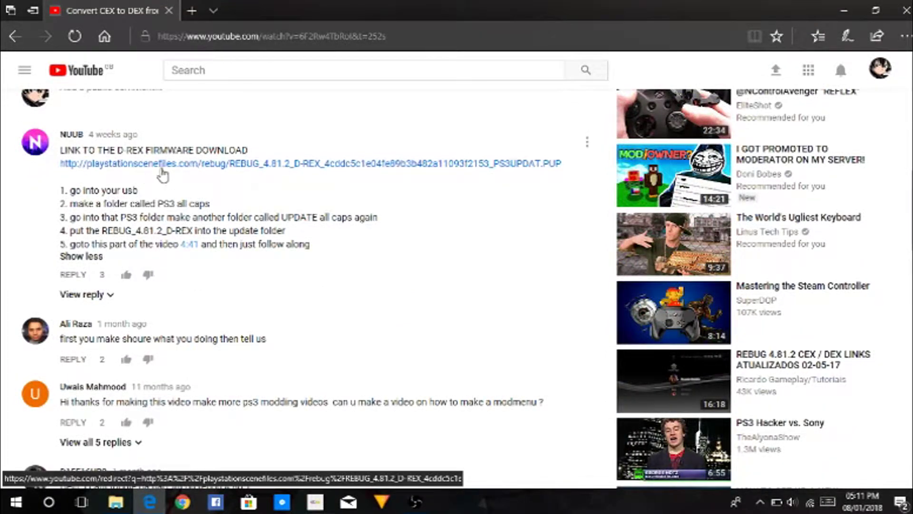
scroll(369, 181, up, 4)
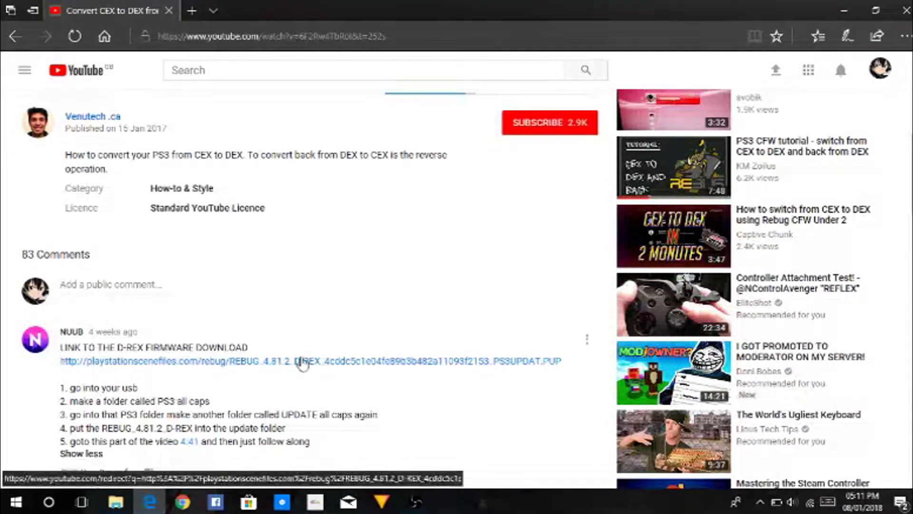
scroll(305, 361, up, 4)
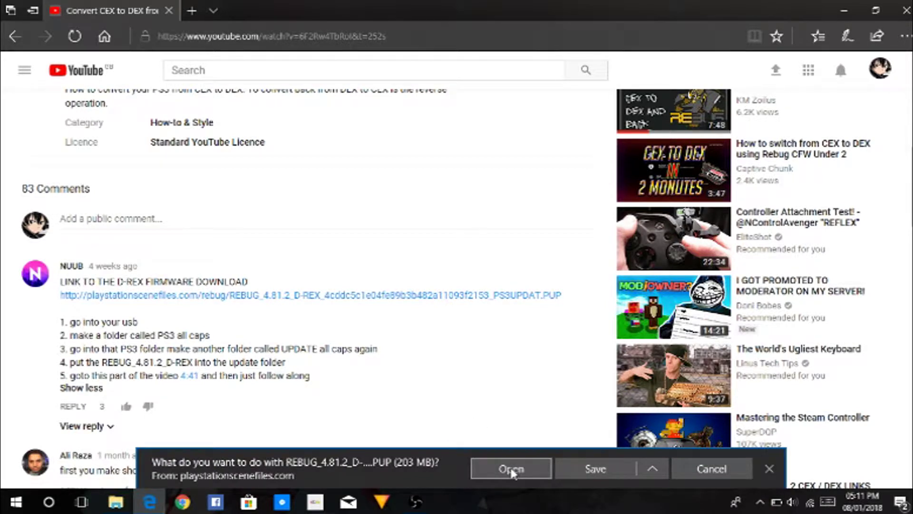
click(583, 469)
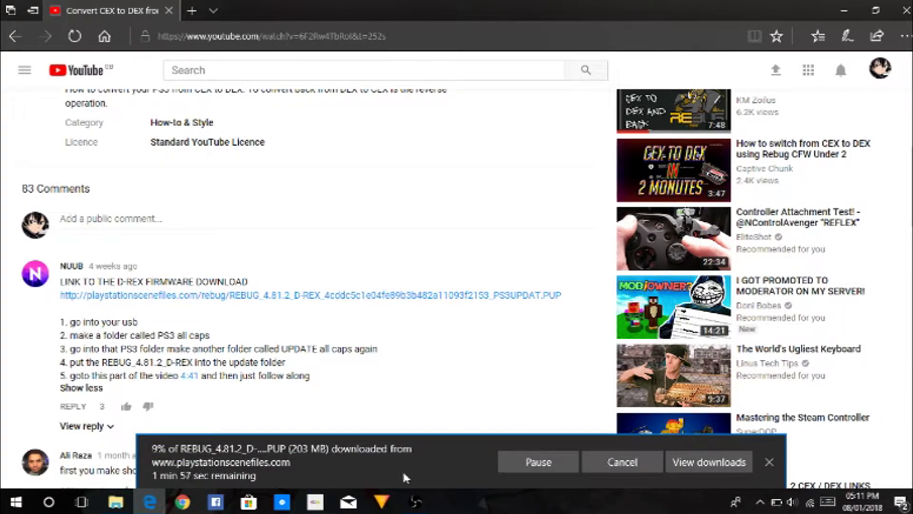
Step: Cancel the running download of the REBUG_4.81.2_D-REX firmware file
click(415, 504)
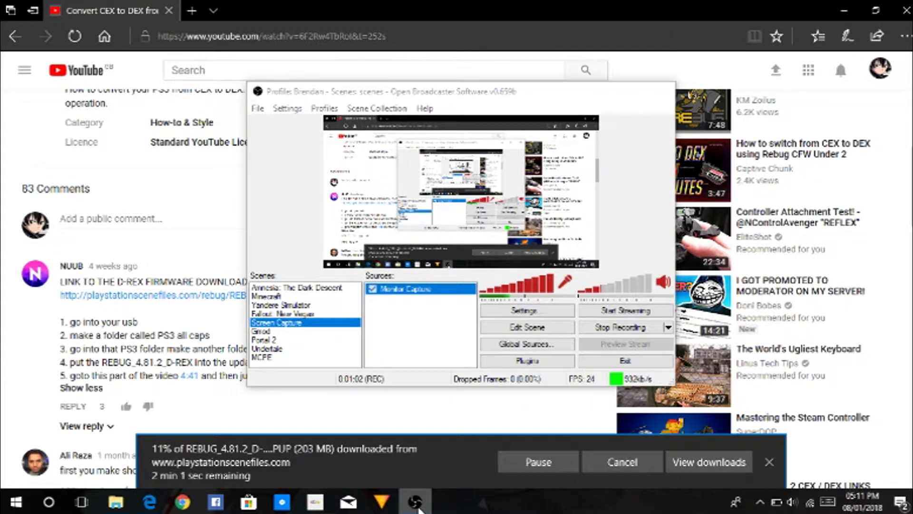
click(415, 503)
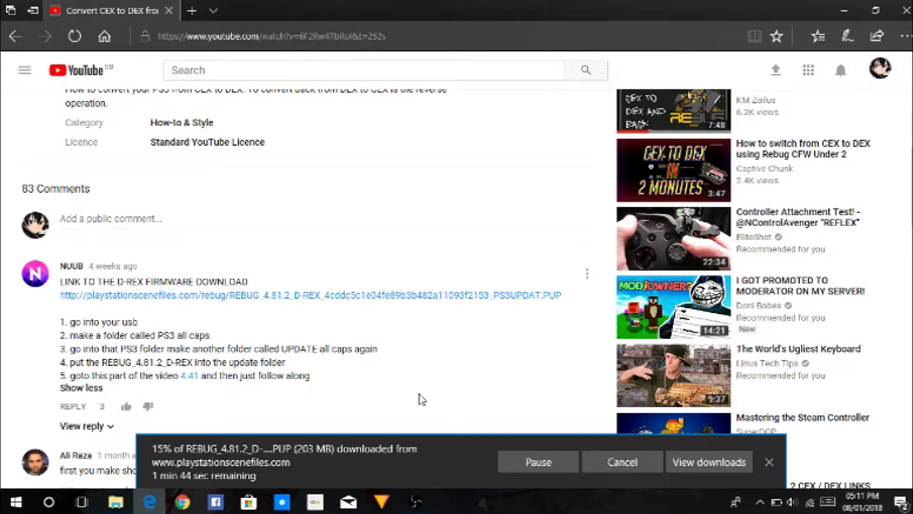
click(604, 461)
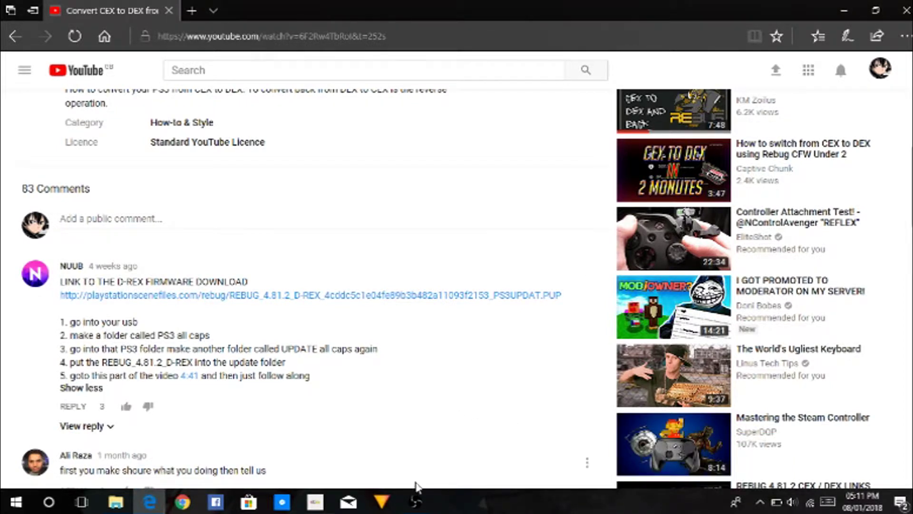
Step: Switch to File Explorer and select the existing REBUG_4.81.2_D-REX firmware file in the Downloads search results
click(115, 502)
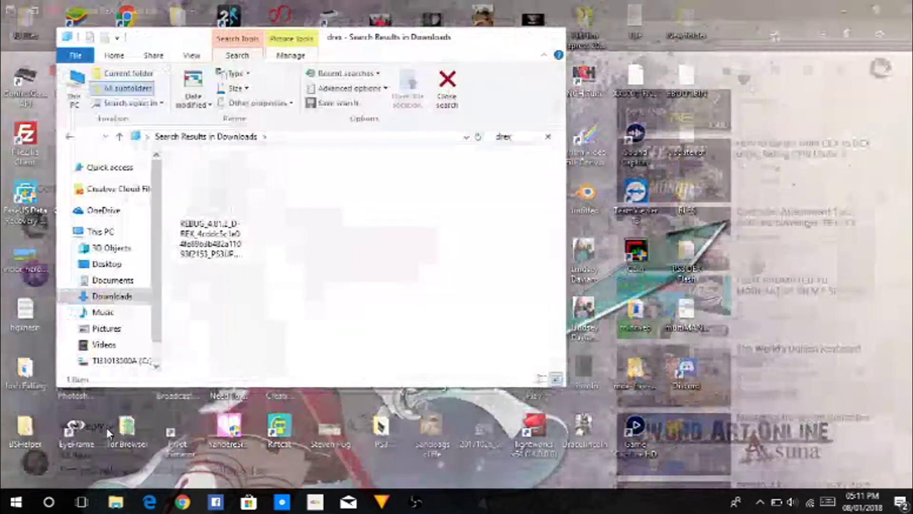
click(107, 445)
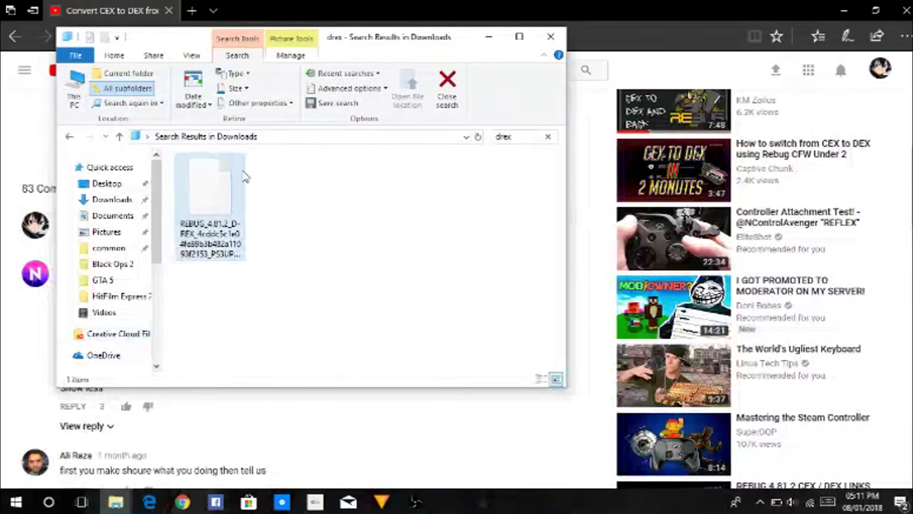
click(226, 245)
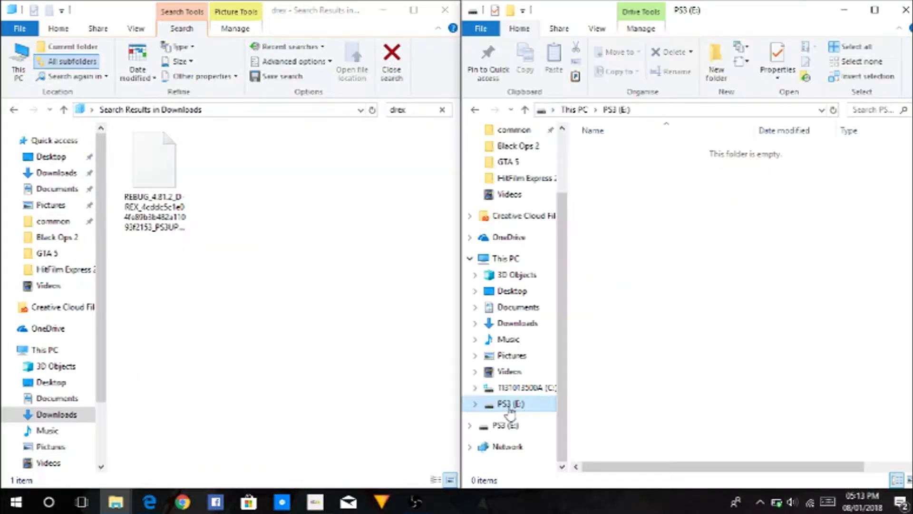
Step: Check the file system and storage space in the properties of the PS3 (E:) USB drive
right_click(505, 404)
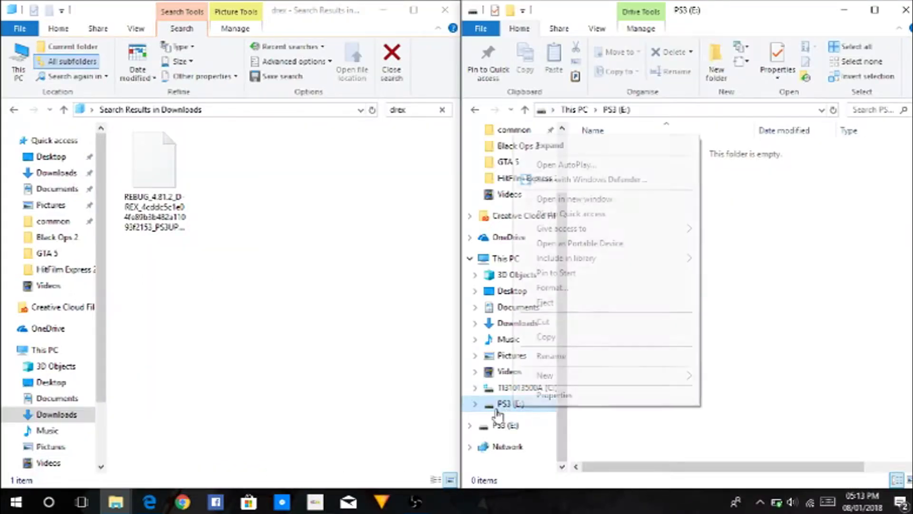
click(549, 396)
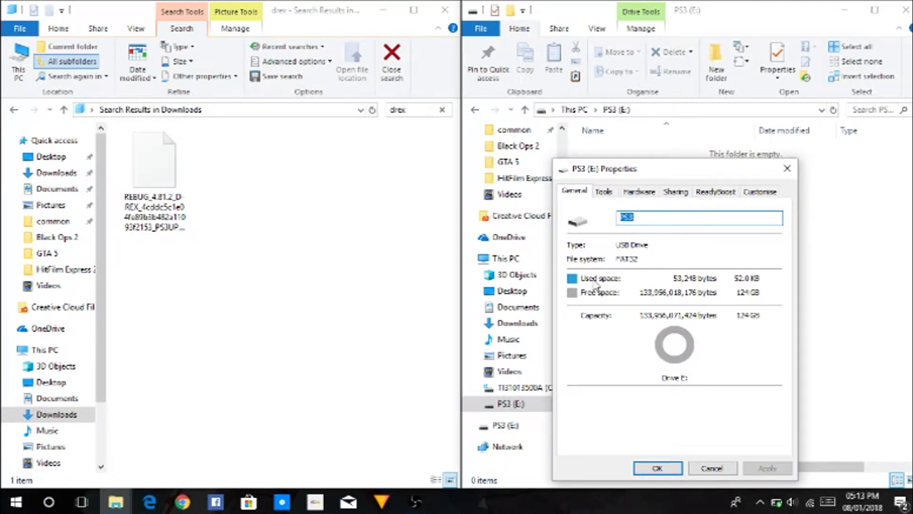
click(680, 469)
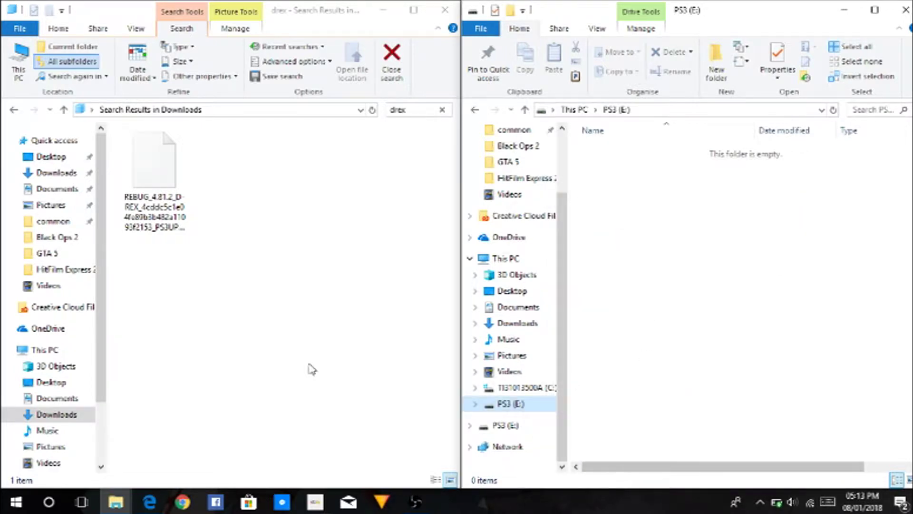
Step: Create a folder named PS3 in the root of the PS3 (E:) USB drive
click(141, 180)
right_click(664, 205)
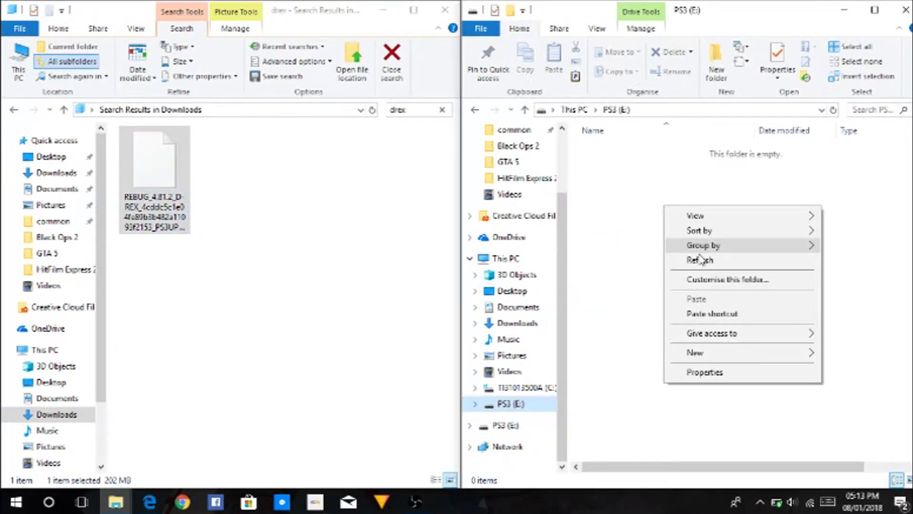
mouse_move(736, 357)
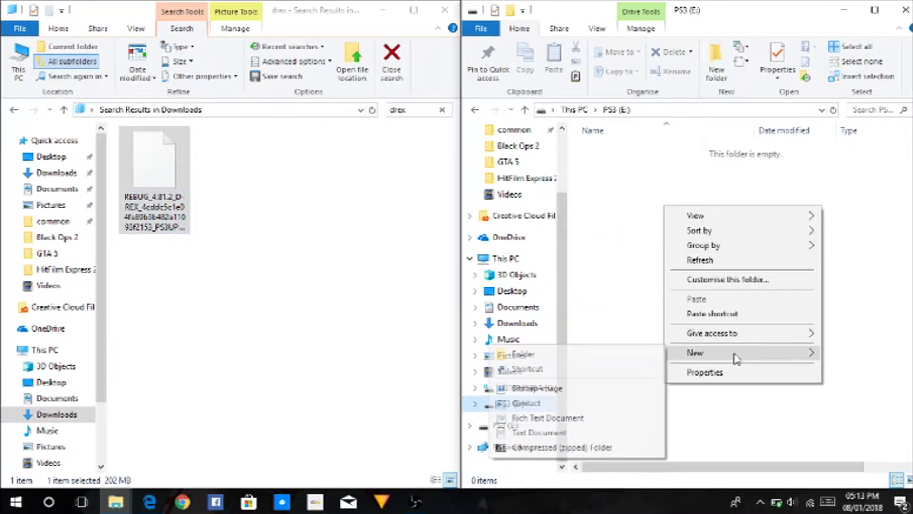
click(653, 355)
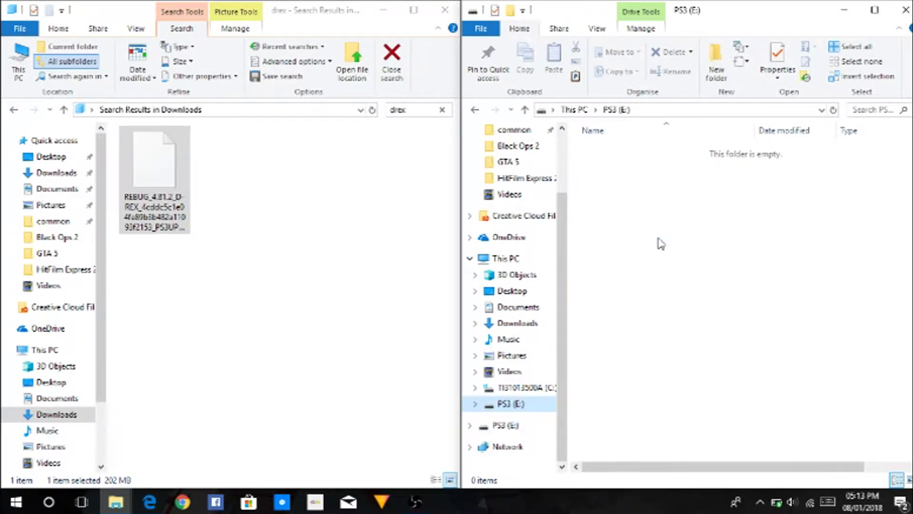
text(PS3)
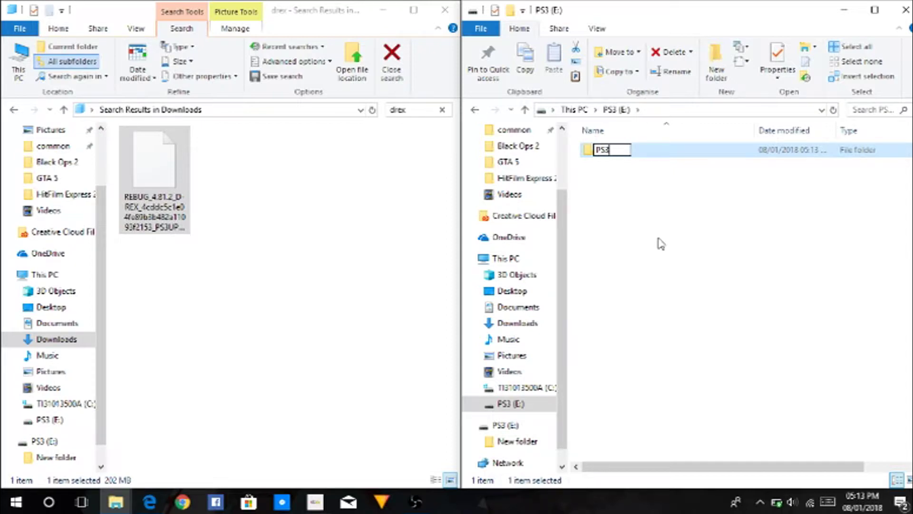
key(Return)
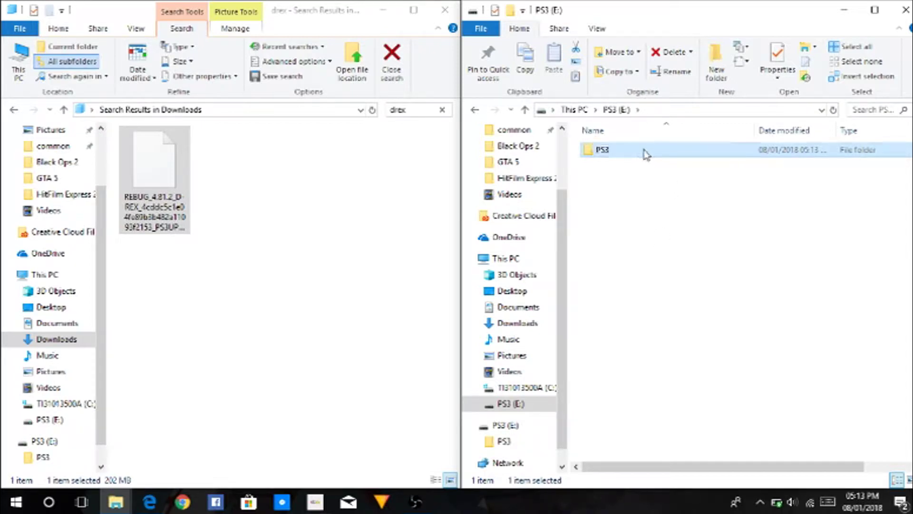
Step: Create a folder named UPDATE inside the PS3 folder on the USB drive
double_click(644, 155)
right_click(643, 155)
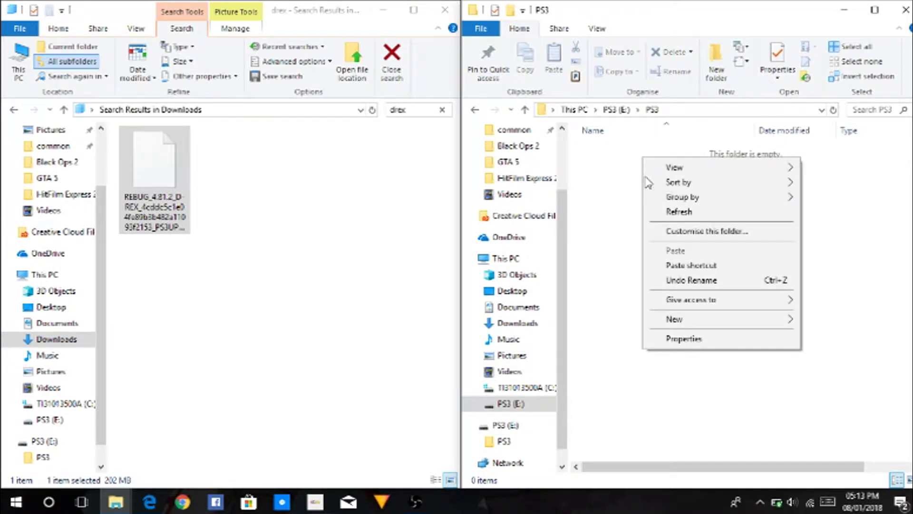
right_click(659, 188)
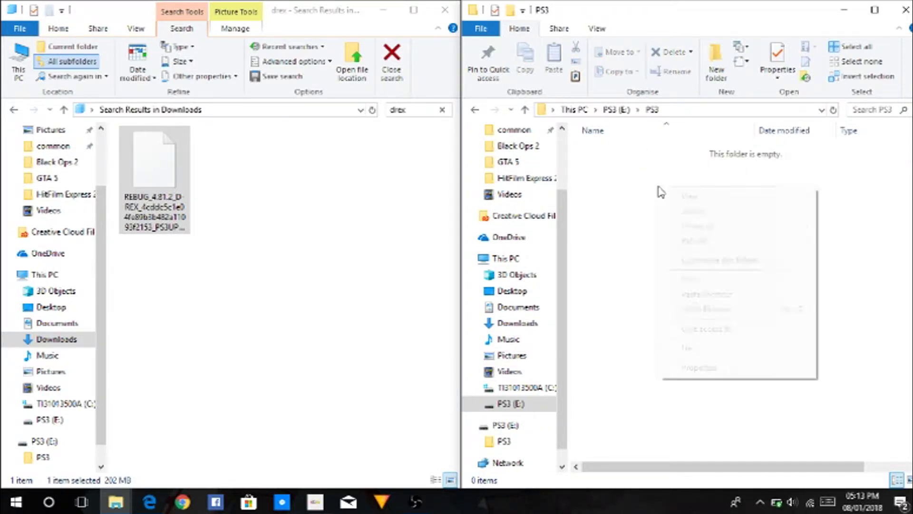
mouse_move(731, 354)
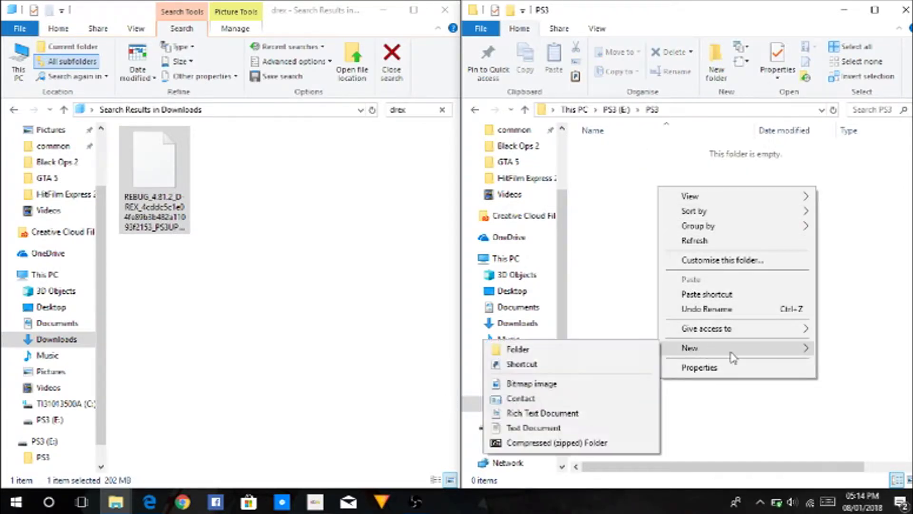
click(638, 348)
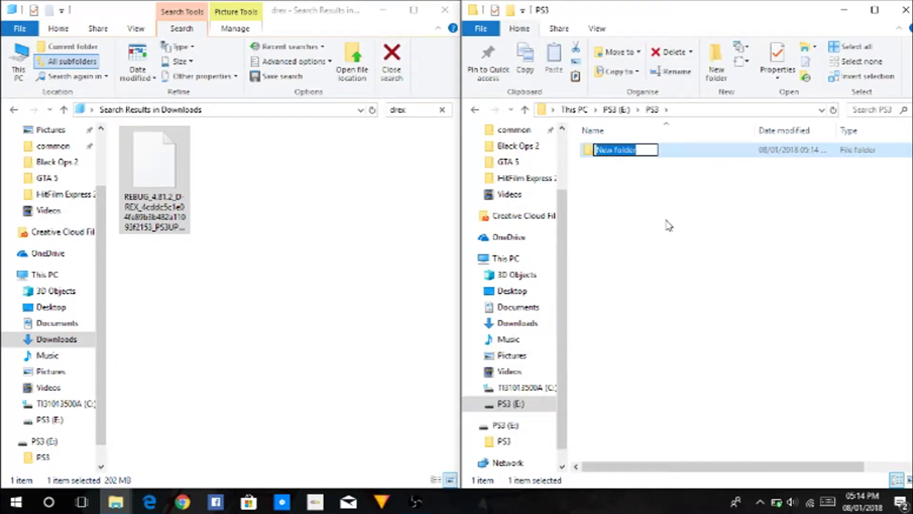
text(UPDATE)
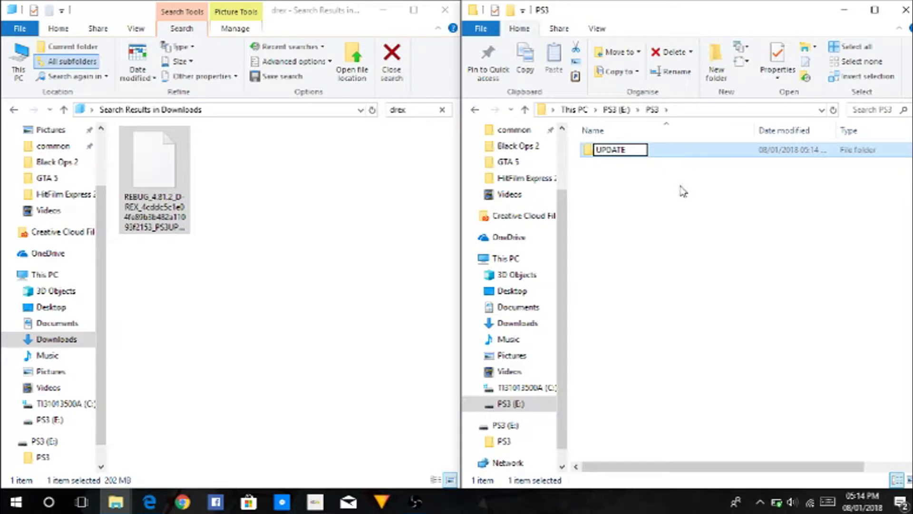
click(689, 160)
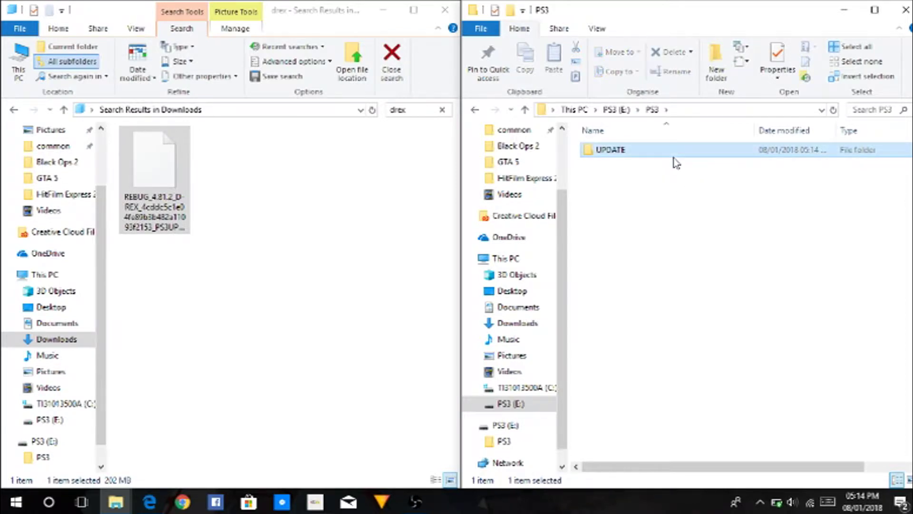
Step: Copy the REBUG_4.81.2_D-REX firmware file from the Downloads results into the UPDATE folder
double_click(648, 161)
drag(153, 180, 604, 202)
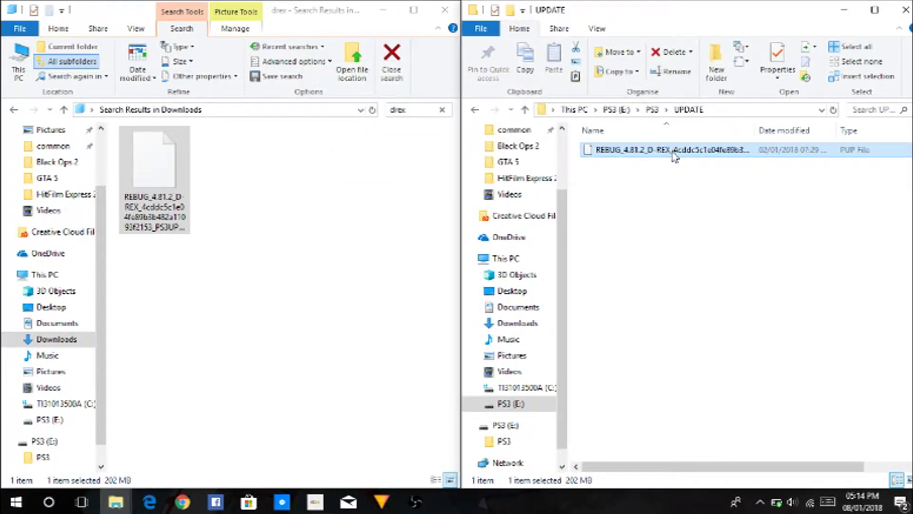
Step: Close the File Explorer windows and safely eject the UDisk USB drive PS3 (E:)
click(760, 501)
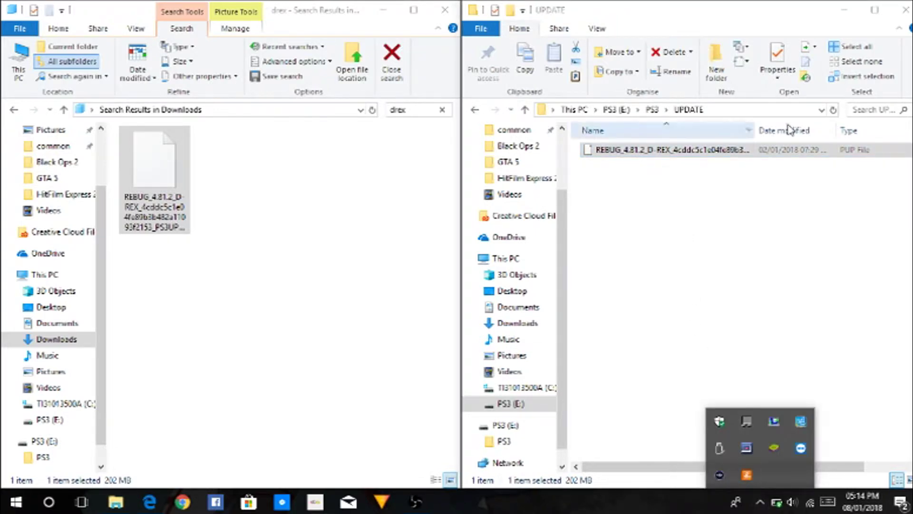
click(906, 10)
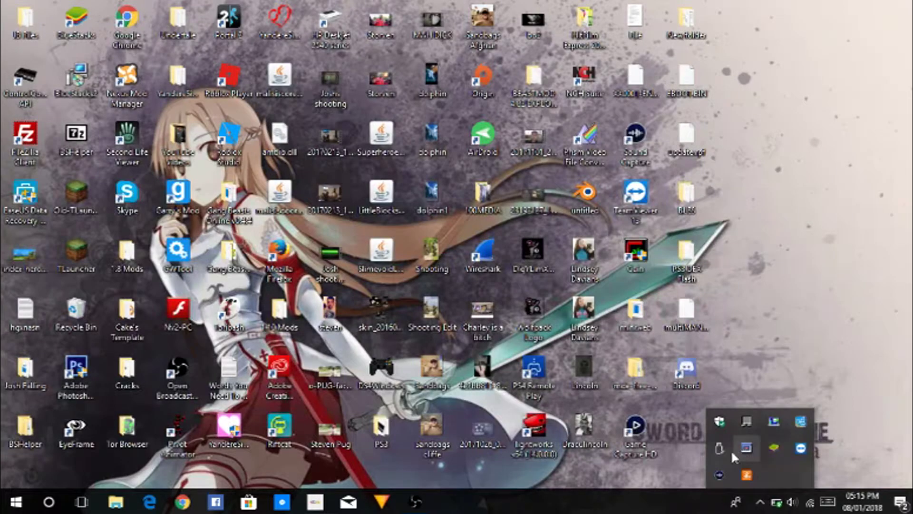
click(727, 453)
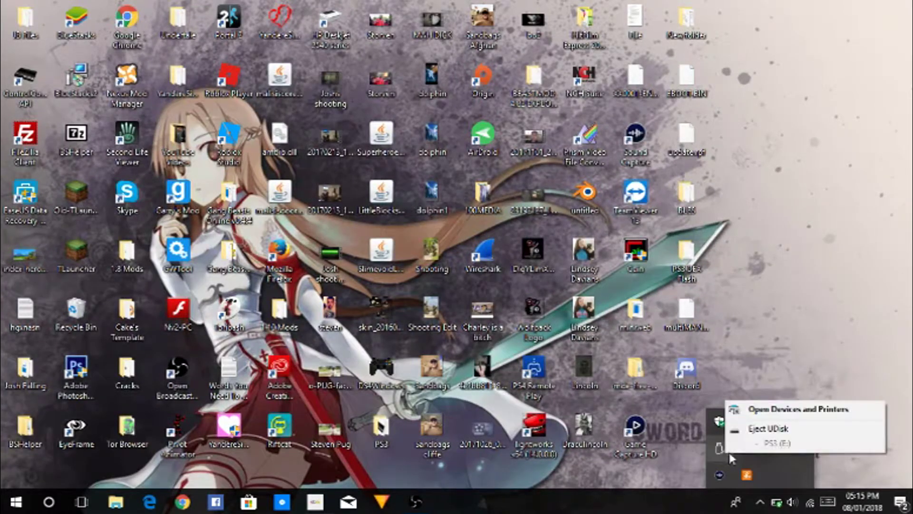
click(754, 430)
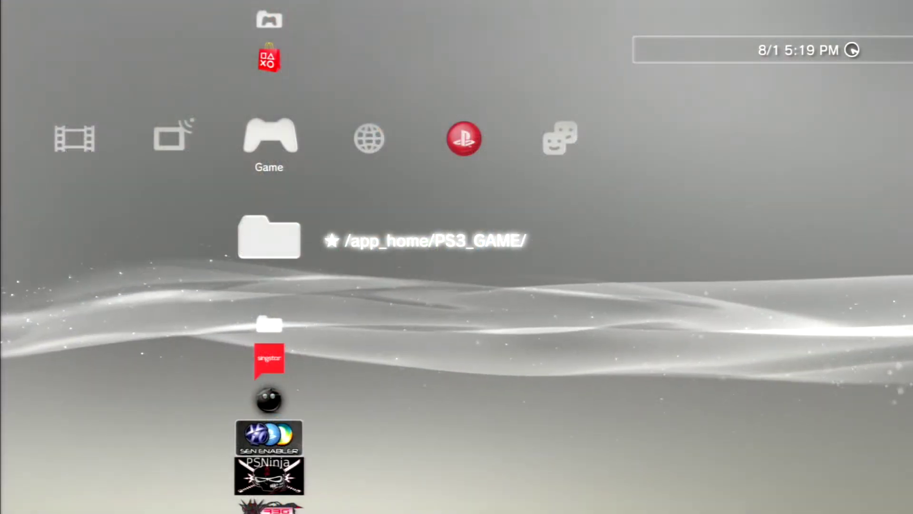
Step: Launch Rebug Toolbox from the Game category of the PS3 home menu
key(Down)
key(Down)
key(Down)
key(Down)
key(Down)
key(Down)
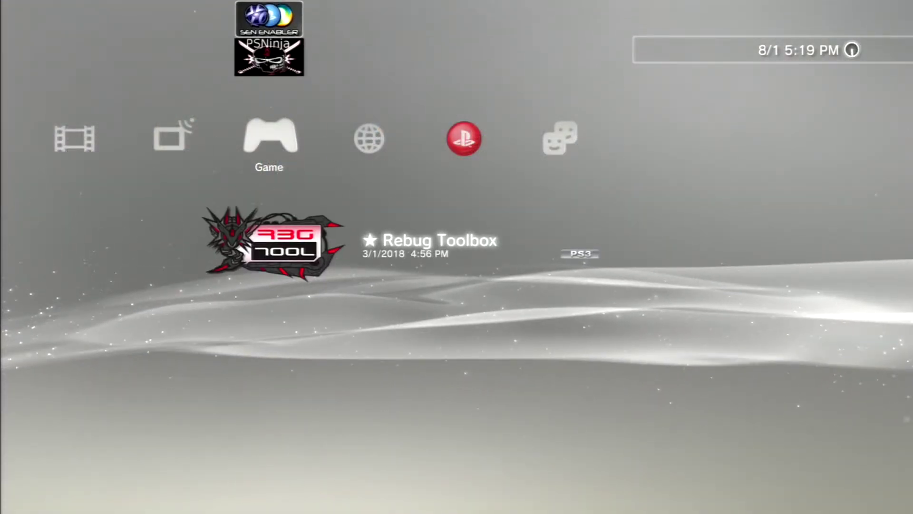
key(Return)
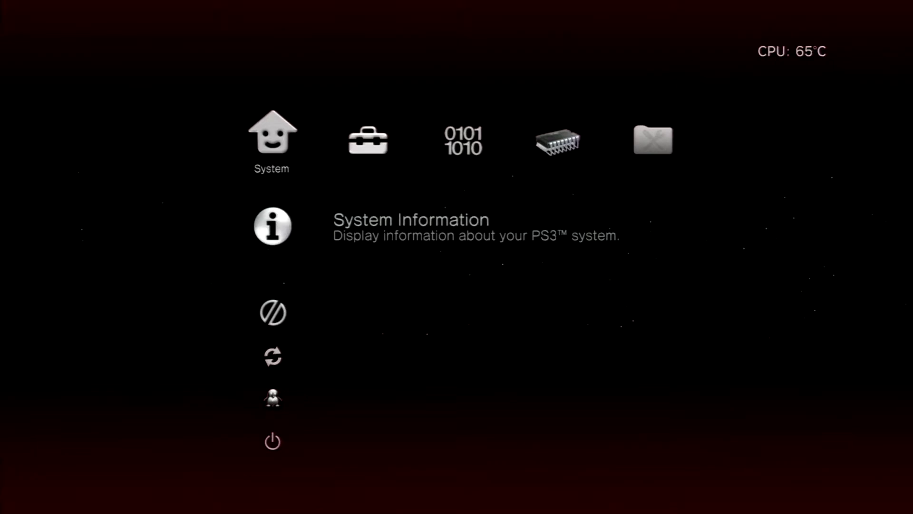
Step: Review the console's firmware, LV2 kernel and target type in the toolbox's System Information
key(Return)
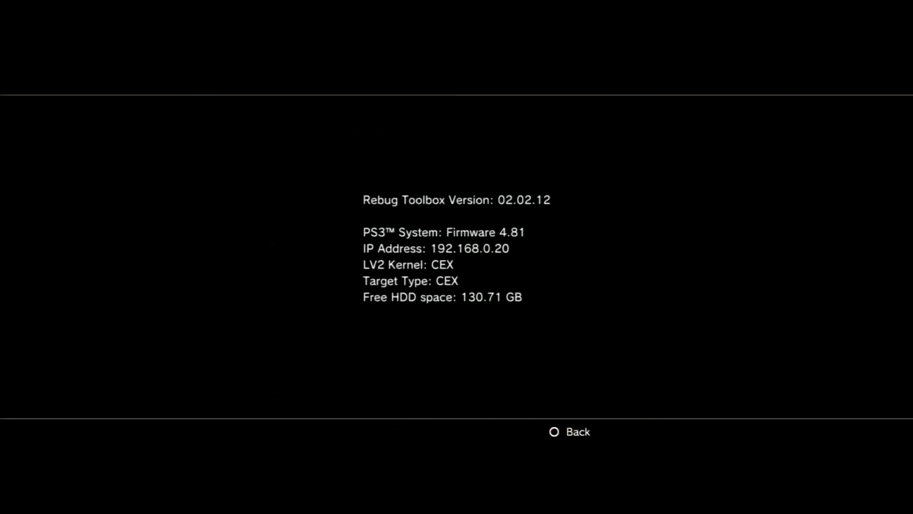
key(Escape)
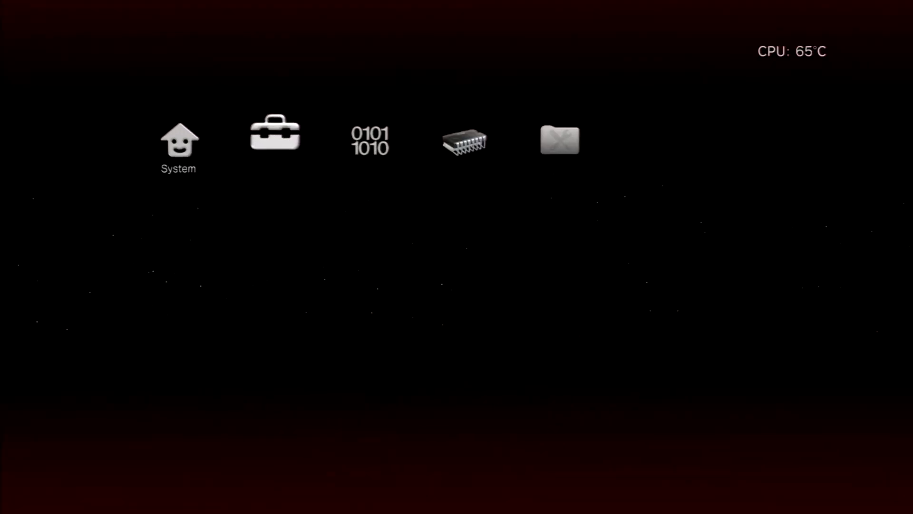
Step: Try to set Toggle QA Flag to Enabled in the toolbox's Utilities category
key(Right)
key(Right)
key(Right)
key(Right)
key(Return)
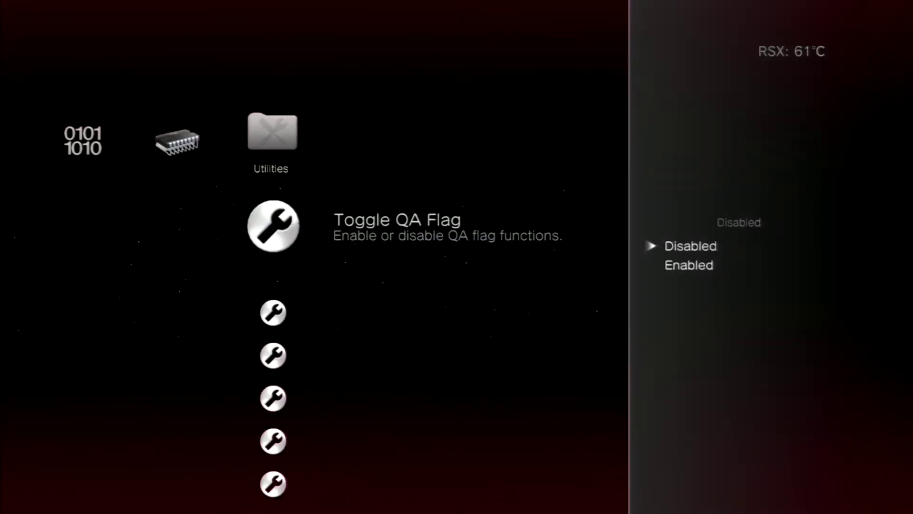
key(Down)
key(Return)
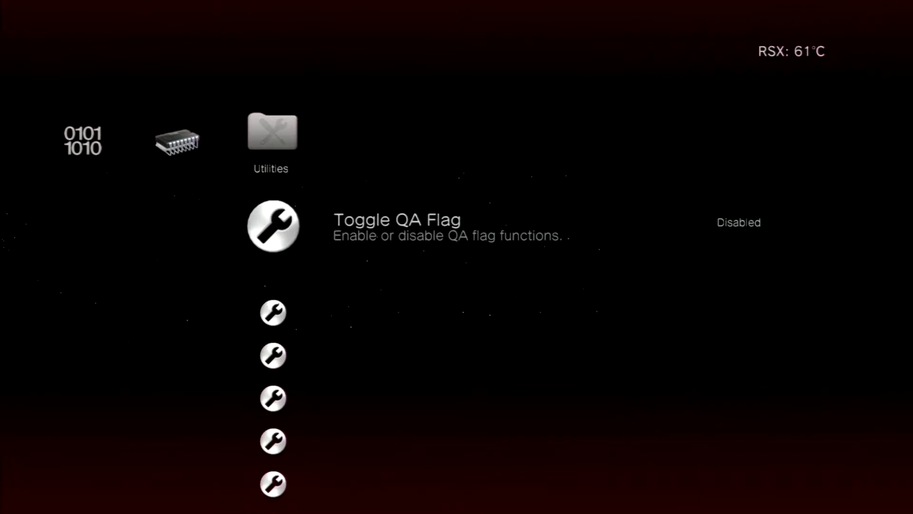
Step: Look through the available options further down the toolbox's Utilities category
key(Down)
key(Down)
key(Down)
key(Down)
key(Down)
key(Down)
key(Down)
key(Down)
key(Down)
key(Down)
key(Down)
key(Down)
key(Down)
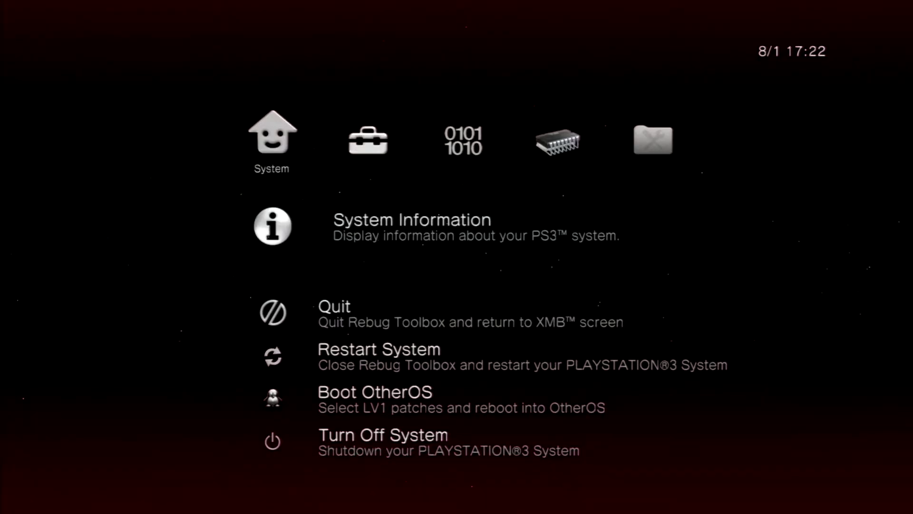
key(Right)
key(Right)
key(Right)
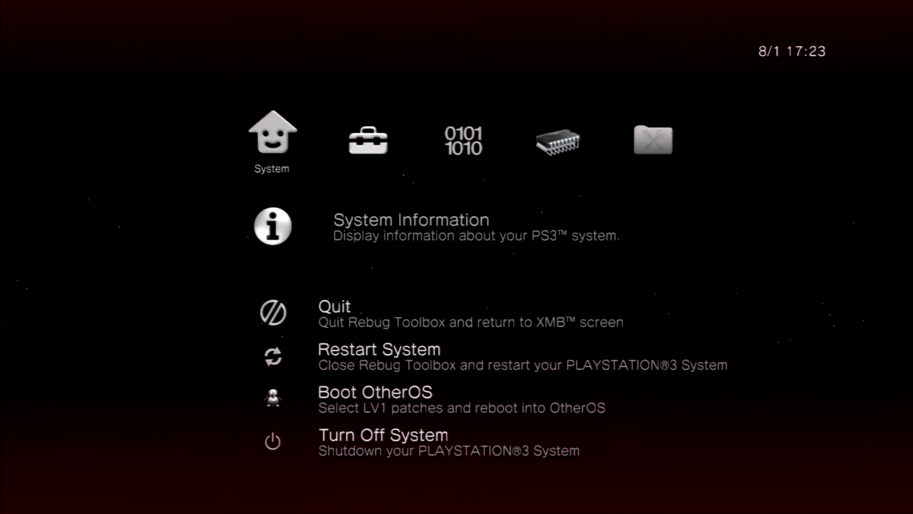
Step: Check the console's firmware, LV2 kernel and target type in the toolbox's System Information
key(Return)
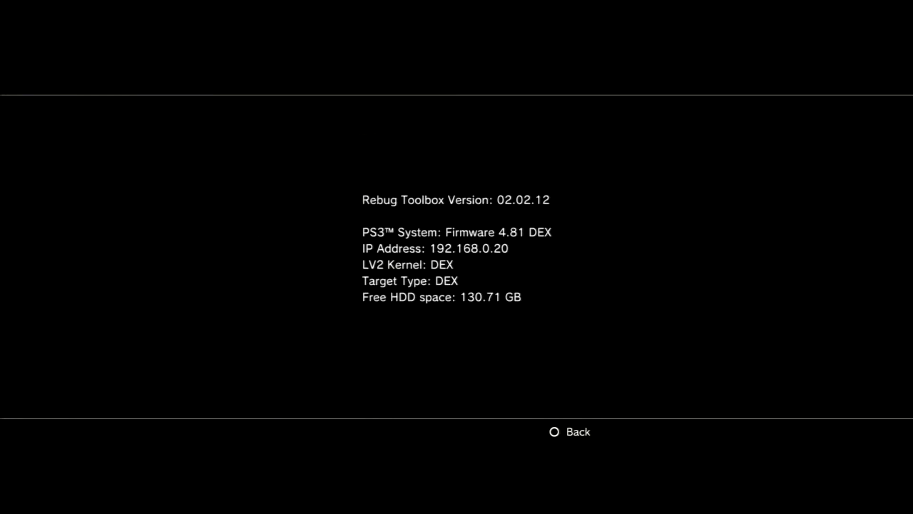
key(Escape)
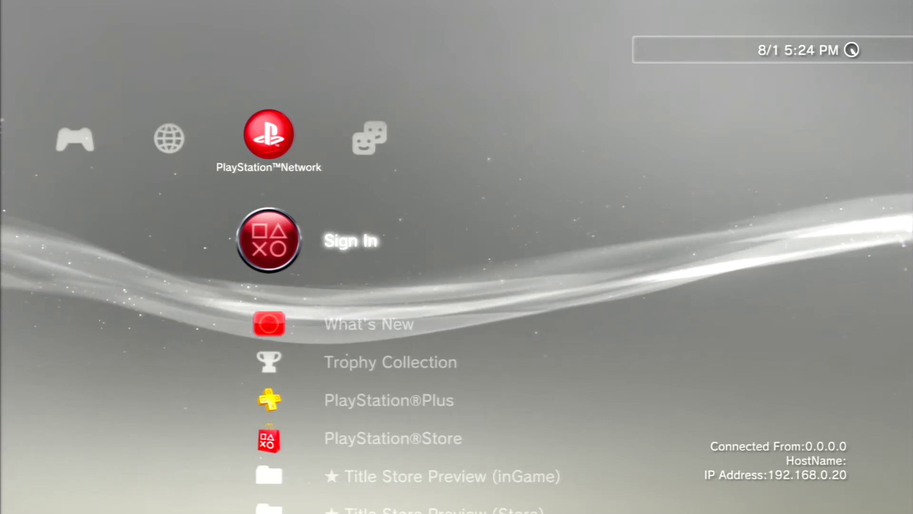
Step: Try to sign in to PlayStation Network from the PS3 home menu and leave the sign-in screen
key(Return)
key(Return)
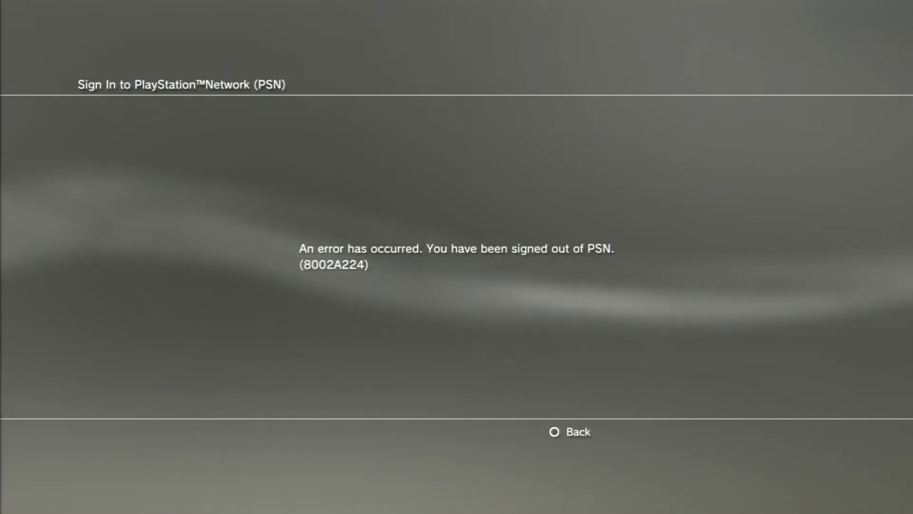
key(Escape)
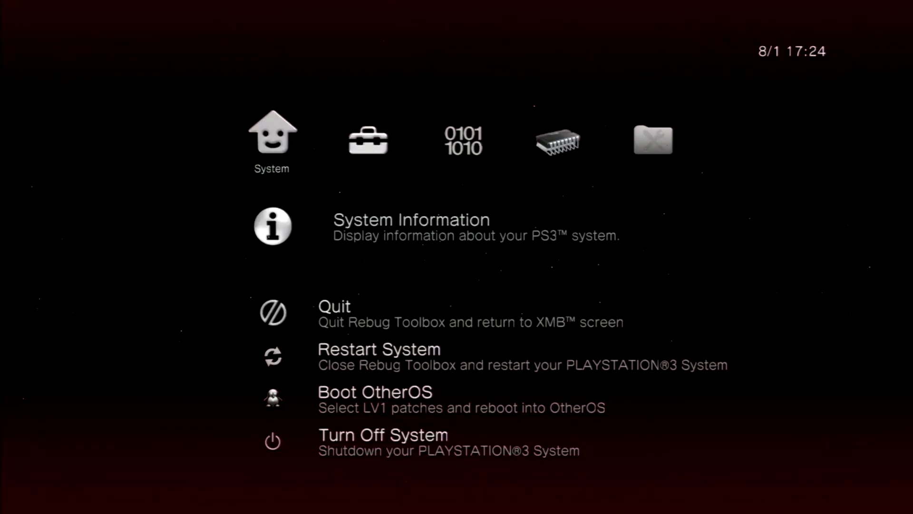
Step: In Rebug Toolbox's Utilities category, go past Install petitboot and activate the required entry further down the list
key(Right)
key(Right)
key(Right)
key(Right)
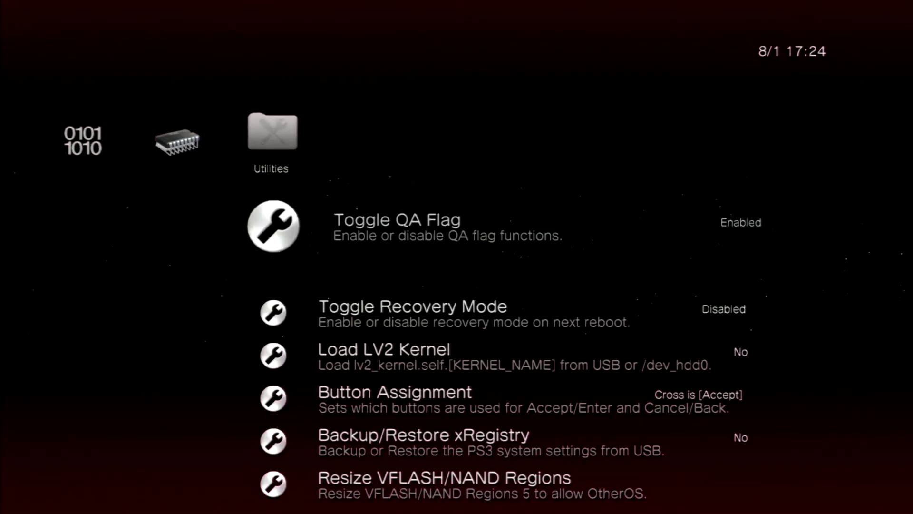
key(Down)
key(Down)
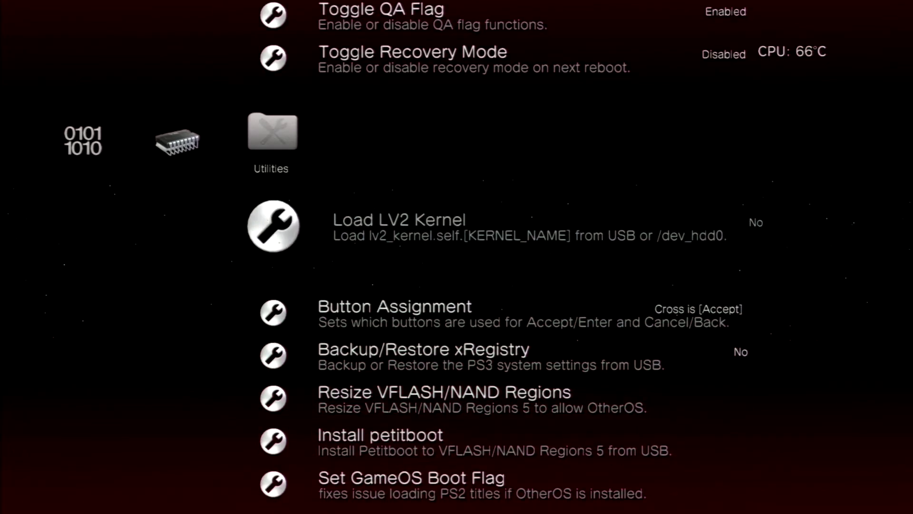
key(Down)
key(Down)
key(Down)
key(Down)
key(Down)
key(Down)
key(Down)
key(Down)
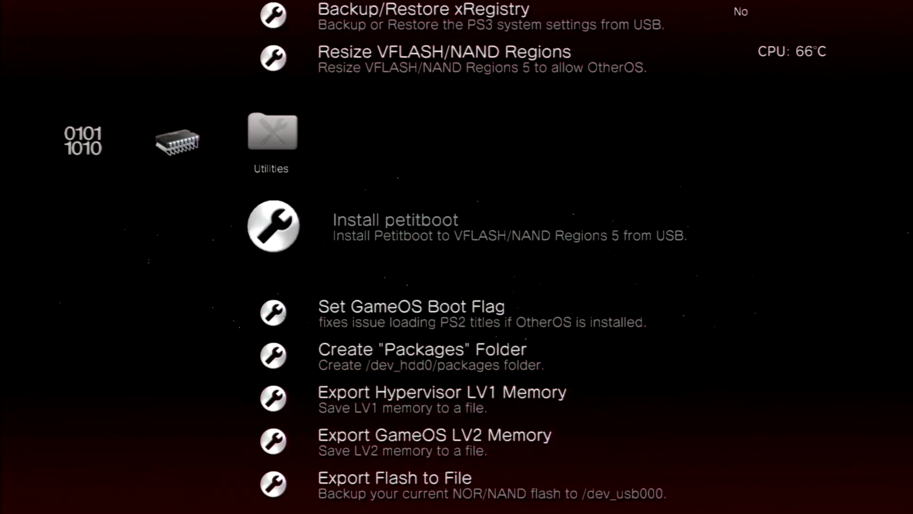
key(Down)
key(Down)
key(Down)
key(Return)
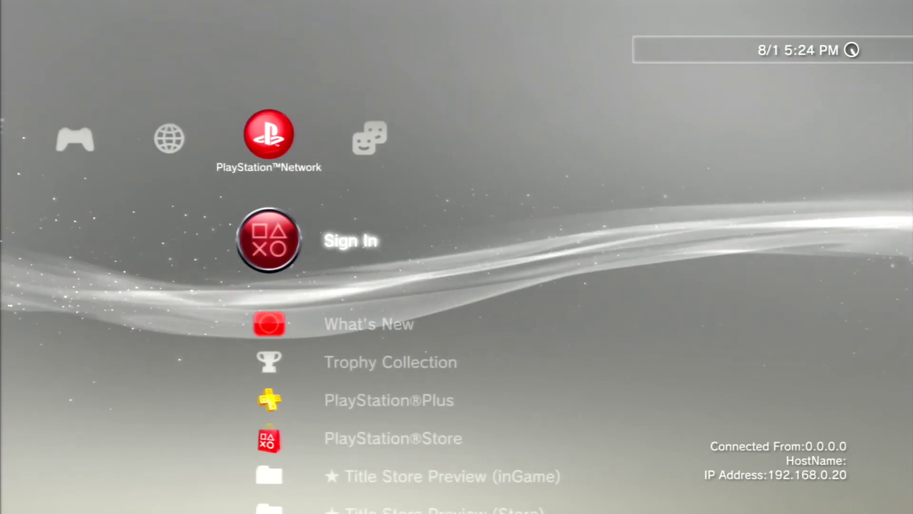
Step: Sign in to PlayStation Network from the PS3 home menu as a test, and sign back out
key(Return)
key(Return)
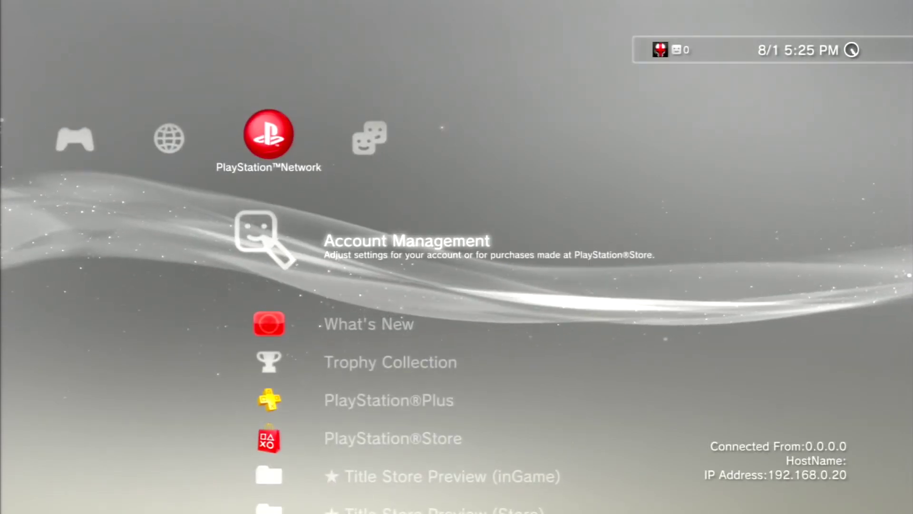
key(Menu)
key(Return)
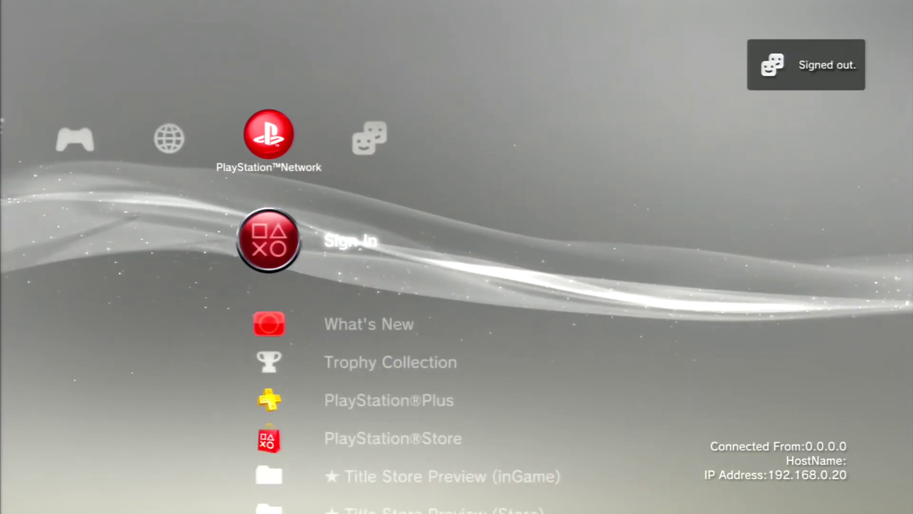